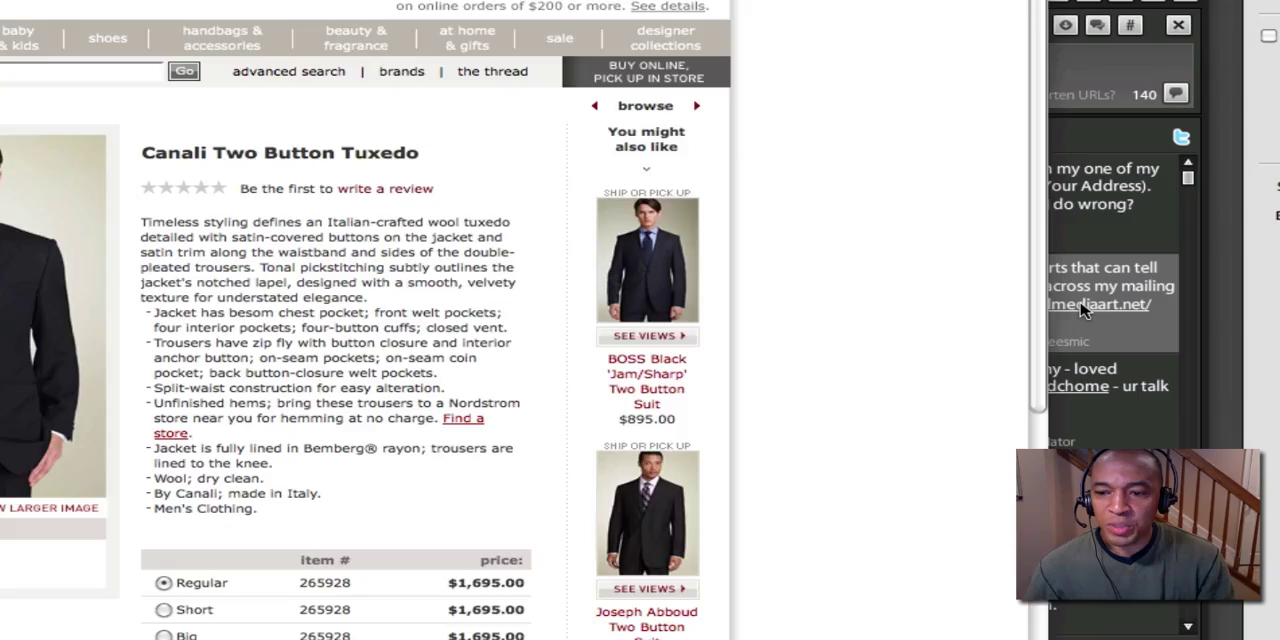
# - Follow the Mixed Media Art link to load the blog homepage
pyautogui.click(1081, 308)
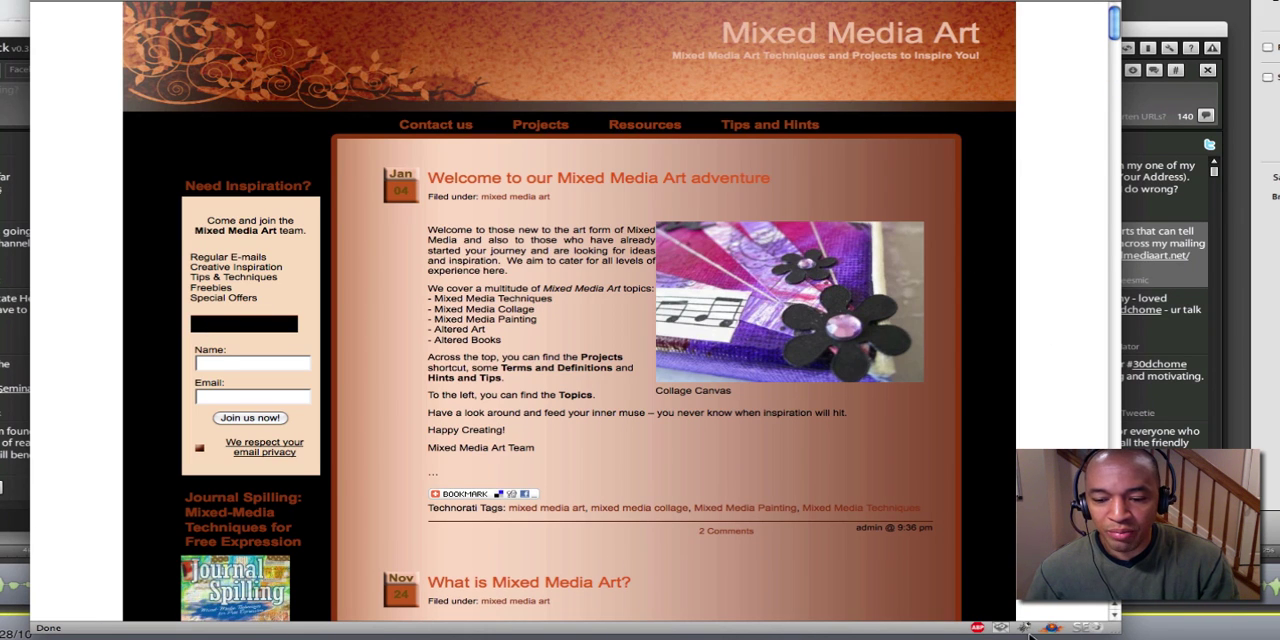
# - Inspect the sidebar signup form's black bar in Firebug's HTML view, showing its empty ul
pyautogui.click(1028, 628)
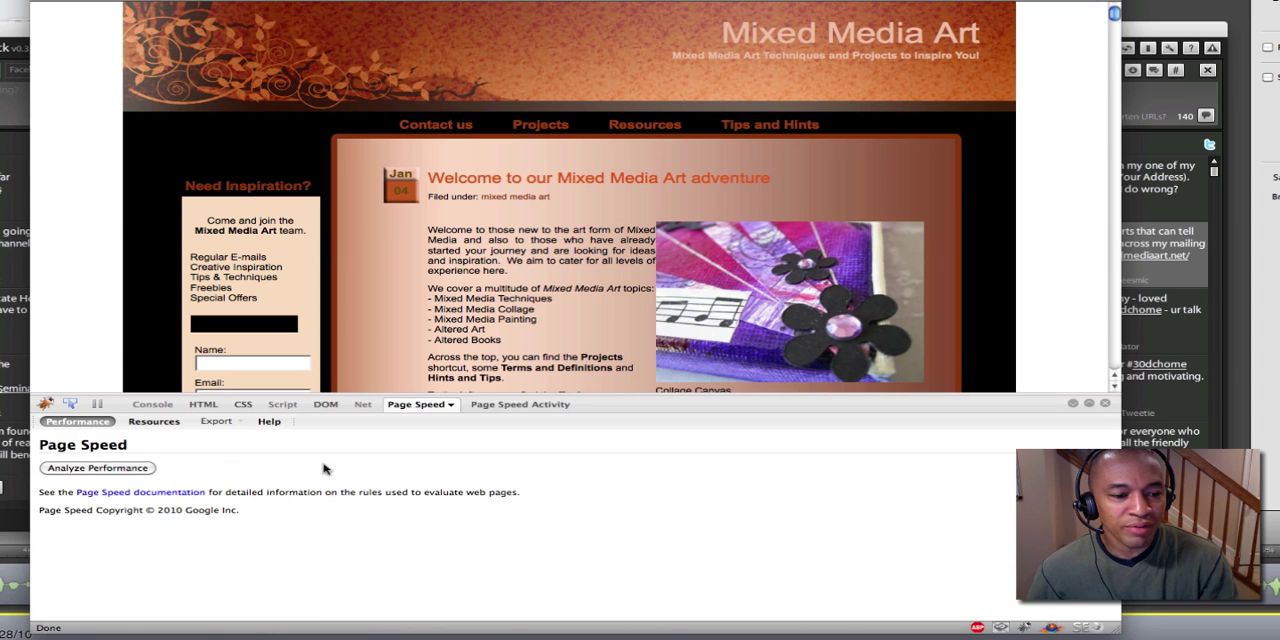
pyautogui.click(72, 405)
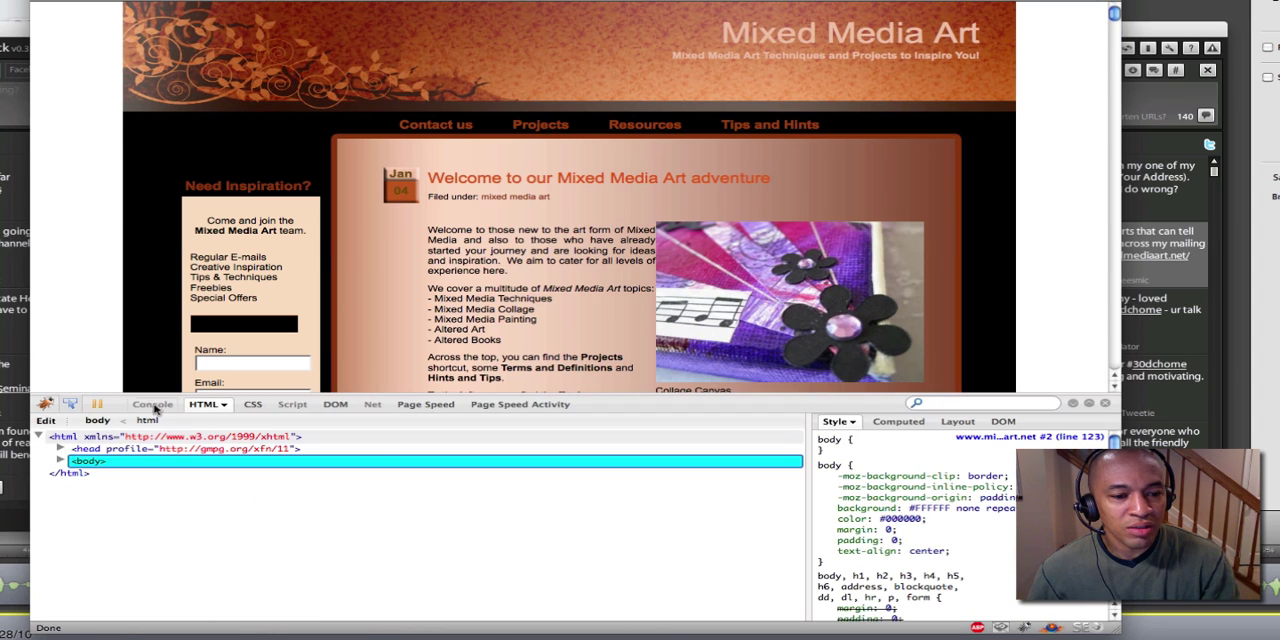
pyautogui.click(215, 340)
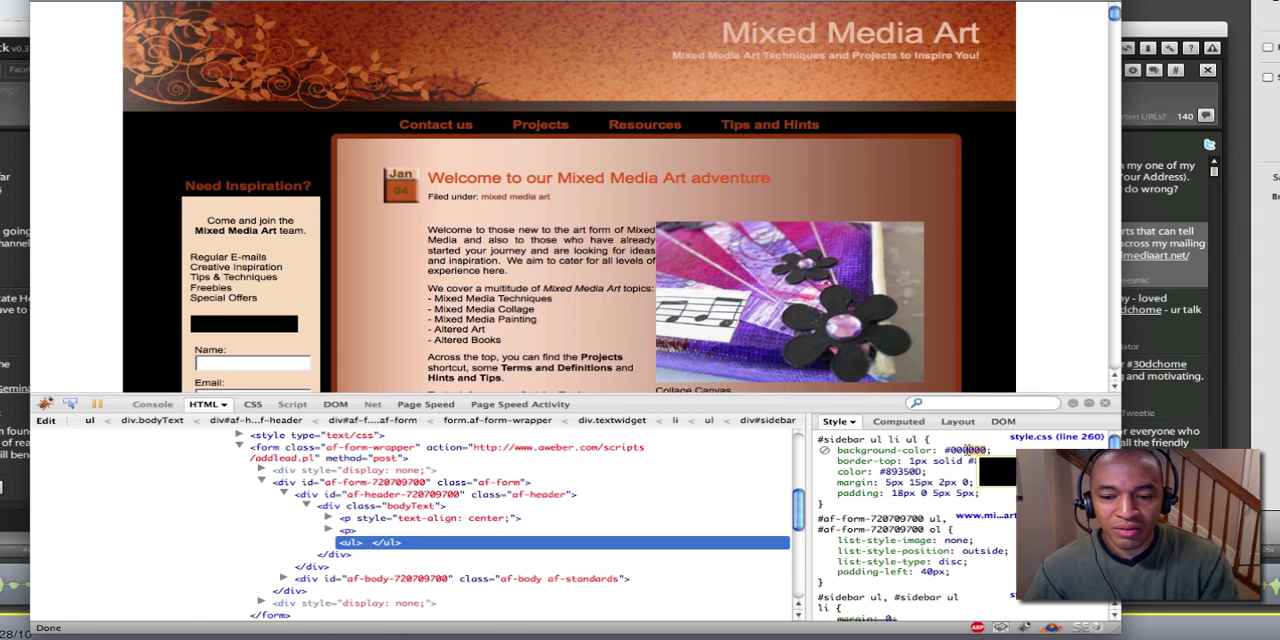
# - Change the ul's background-color from #000000 to #0000FF in the Style pane
pyautogui.click(955, 450)
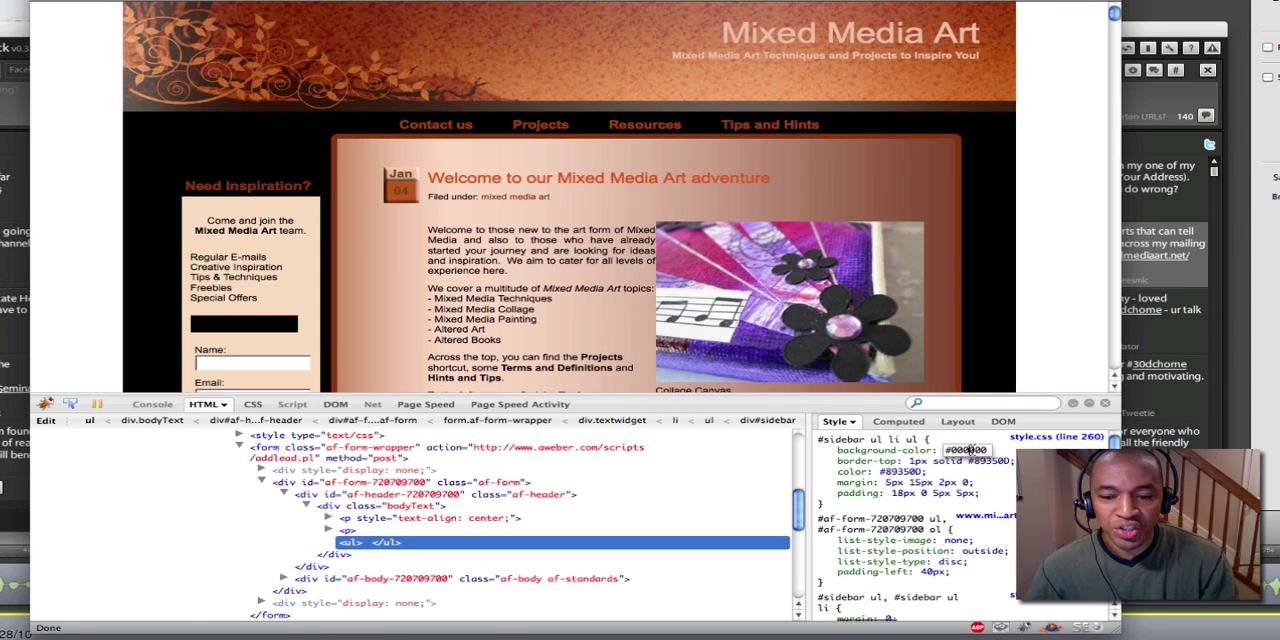
pyautogui.moveTo(982, 450); pyautogui.dragTo(956, 449)
pyautogui.write('ff')
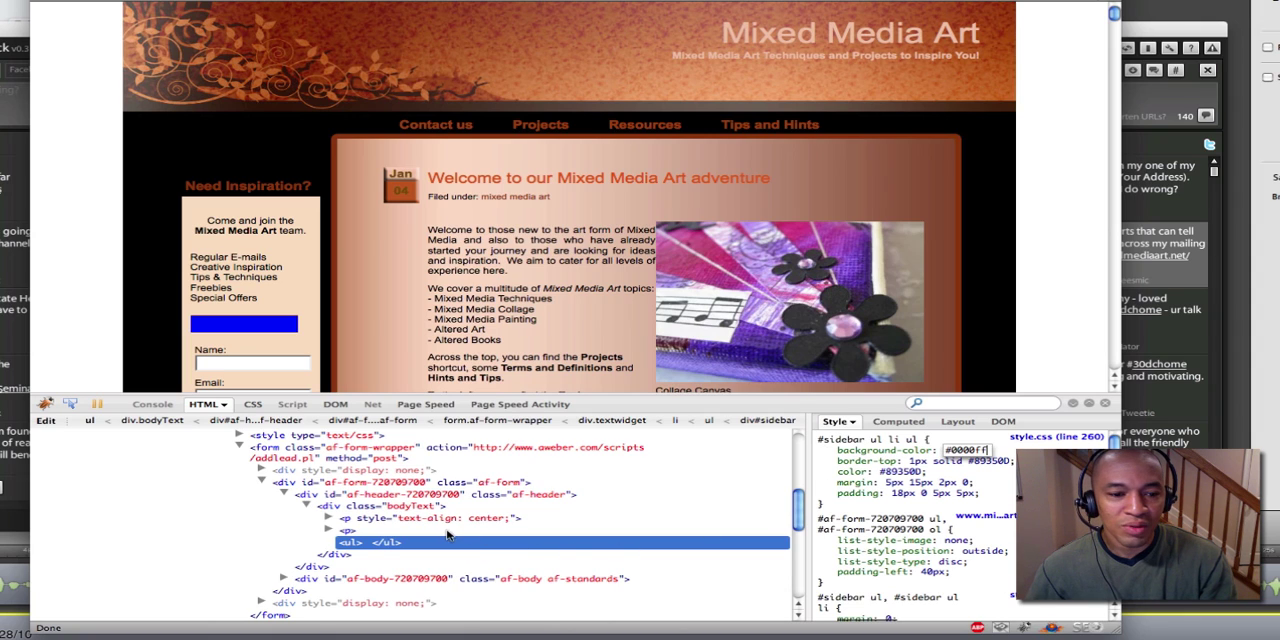
pyautogui.click(372, 545)
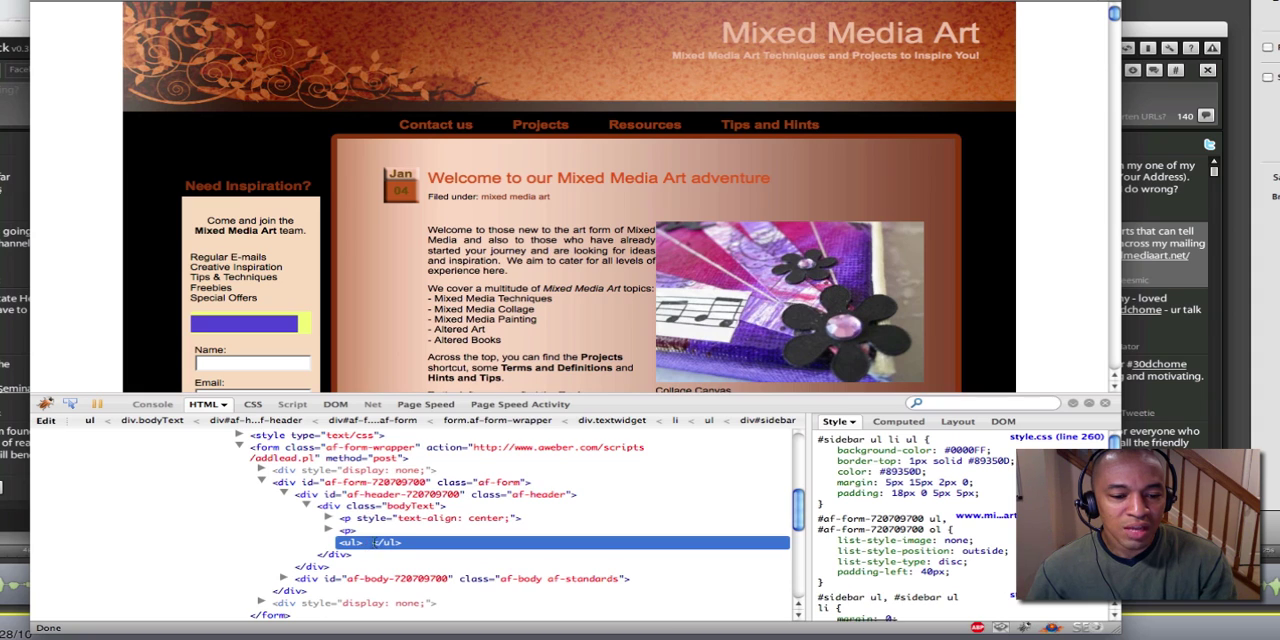
# - Edit the empty ul in the HTML panel so it contains the text 'HI'
pyautogui.click(370, 542)
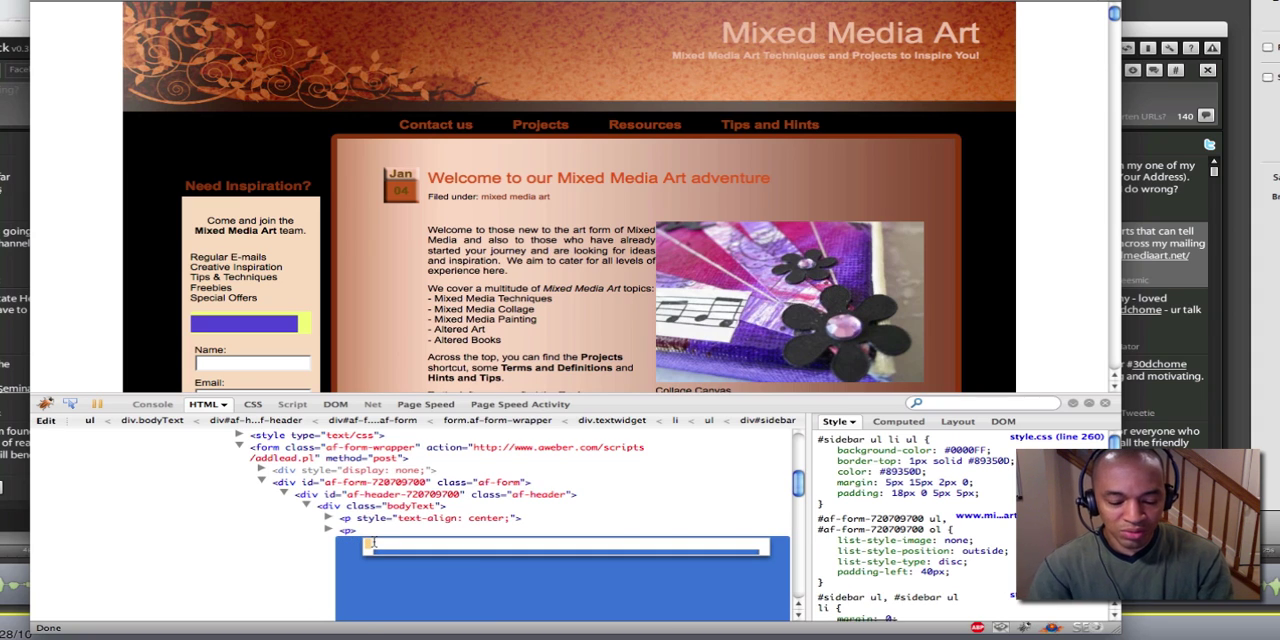
pyautogui.write('HI')
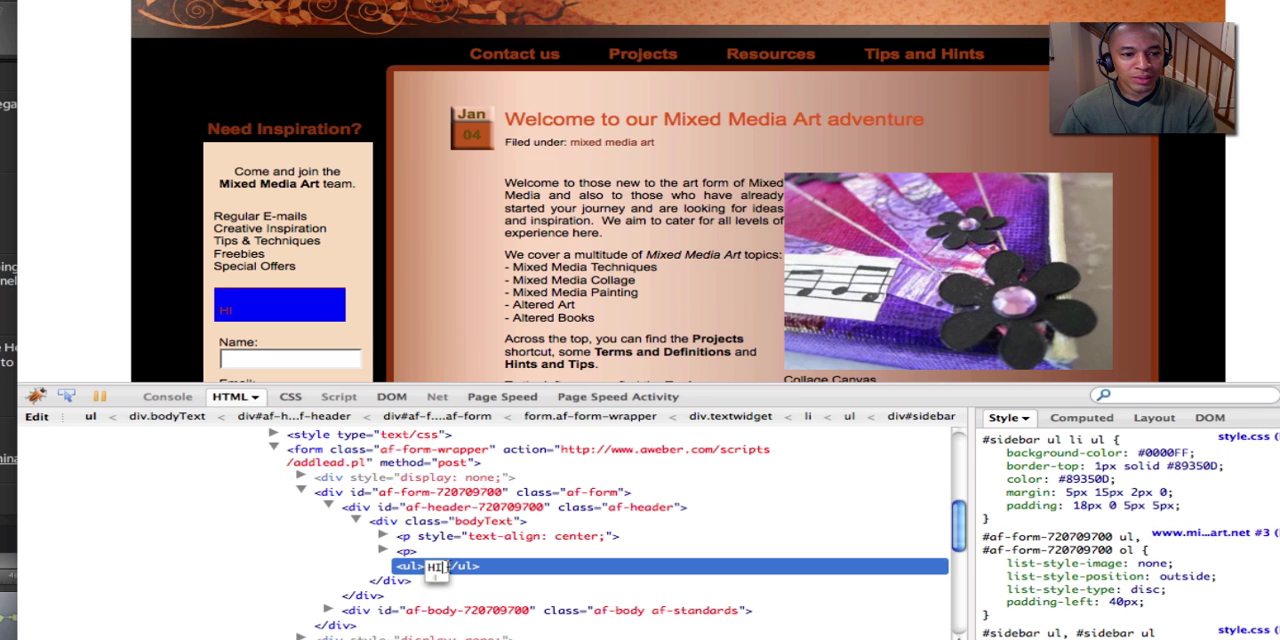
pyautogui.press('Return')
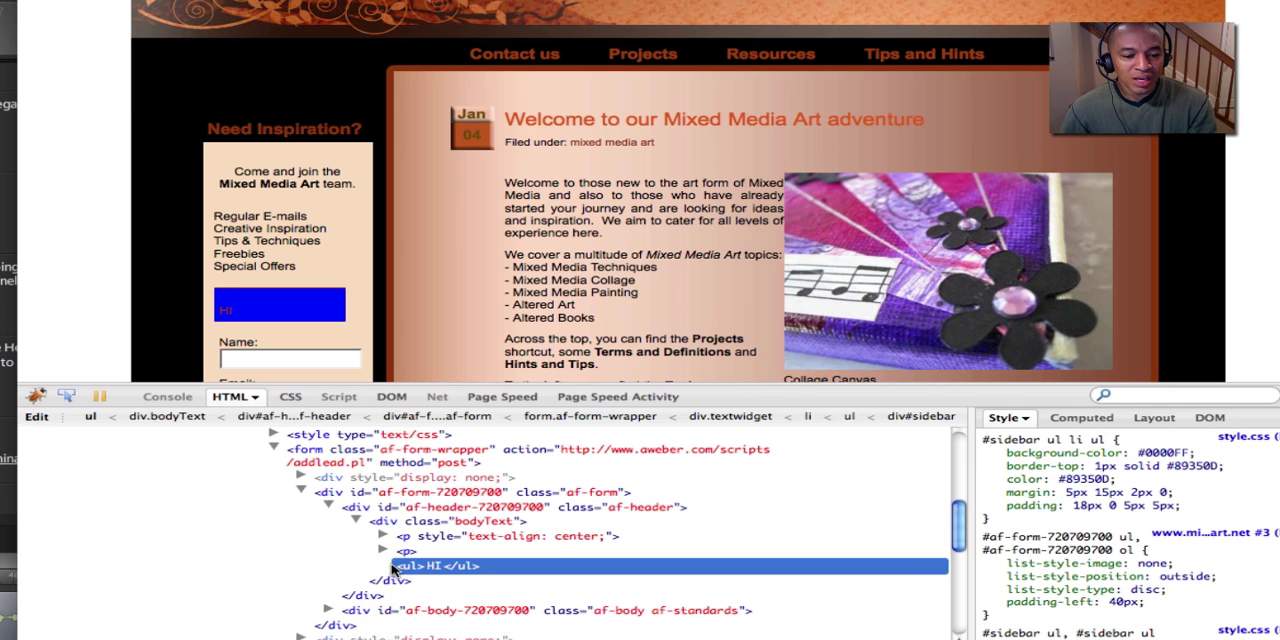